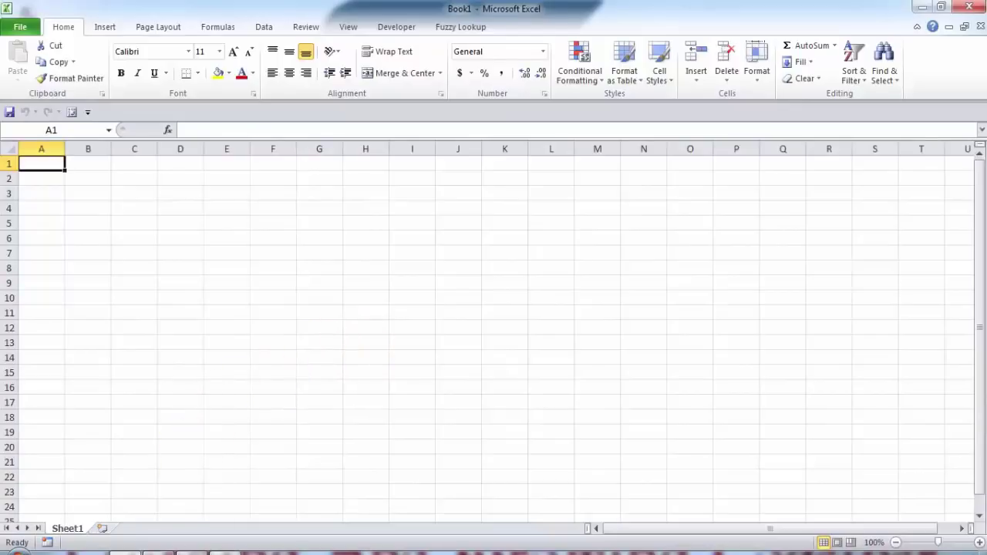
- Review the NumToWord code in Notepad, then bring up the VBA editor with Alt+F11
{"action": "left_click", "coordinate": [214, 550]}
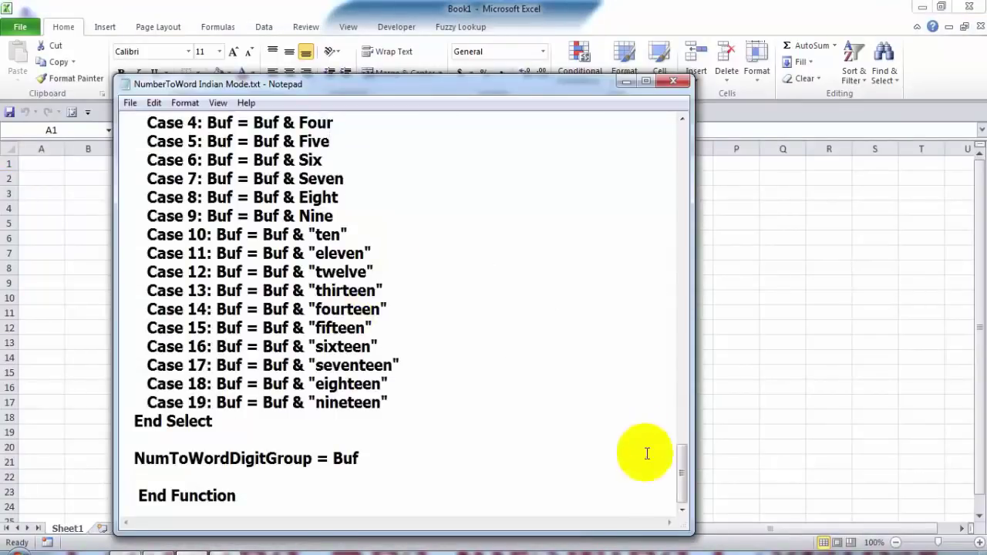
{"action": "left_click_drag", "start_coordinate": [682, 469], "coordinate": [684, 132]}
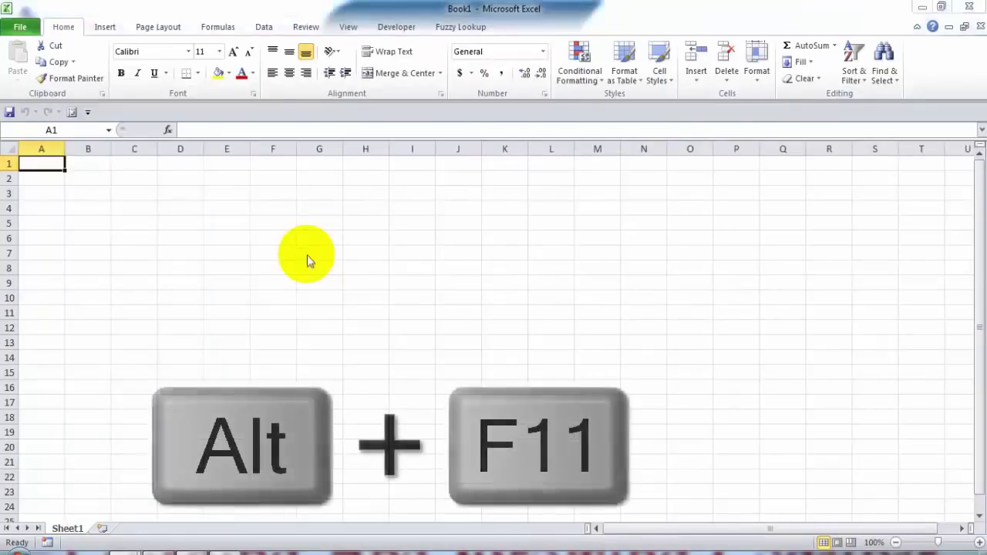
{"action": "key", "text": "alt+F11"}
- Insert a new Module1 and paste the full NumToWord code from Notepad into it
{"action": "left_click", "coordinate": [109, 32]}
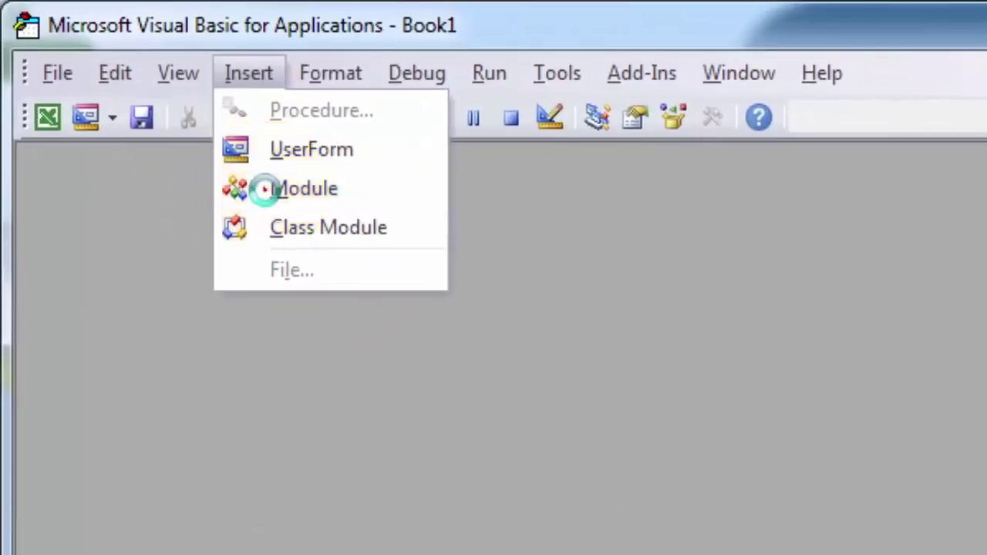
{"action": "left_click", "coordinate": [266, 192]}
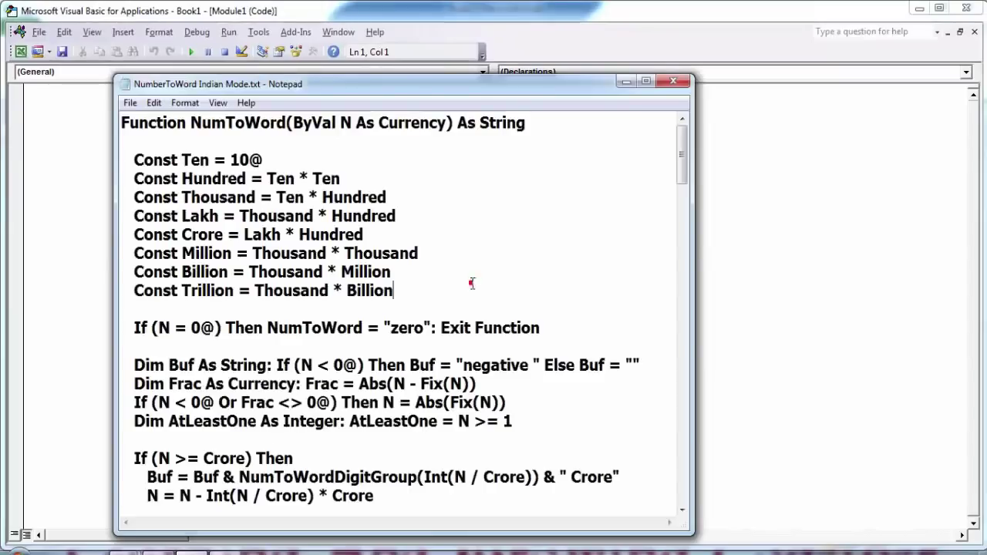
{"action": "left_click", "coordinate": [472, 284]}
{"action": "key", "text": "ctrl+a"}
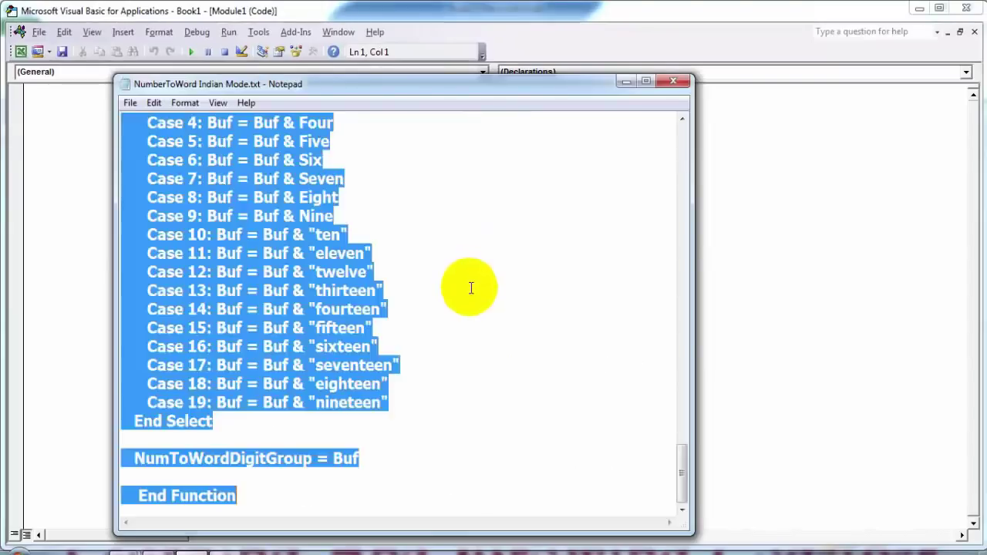
{"action": "left_click", "coordinate": [760, 320]}
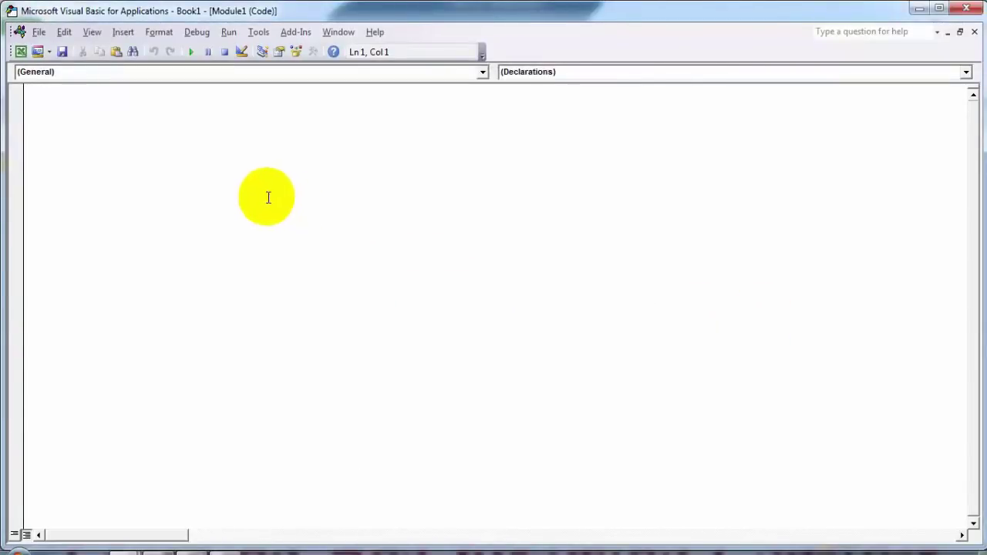
{"action": "key", "text": "ctrl+v"}
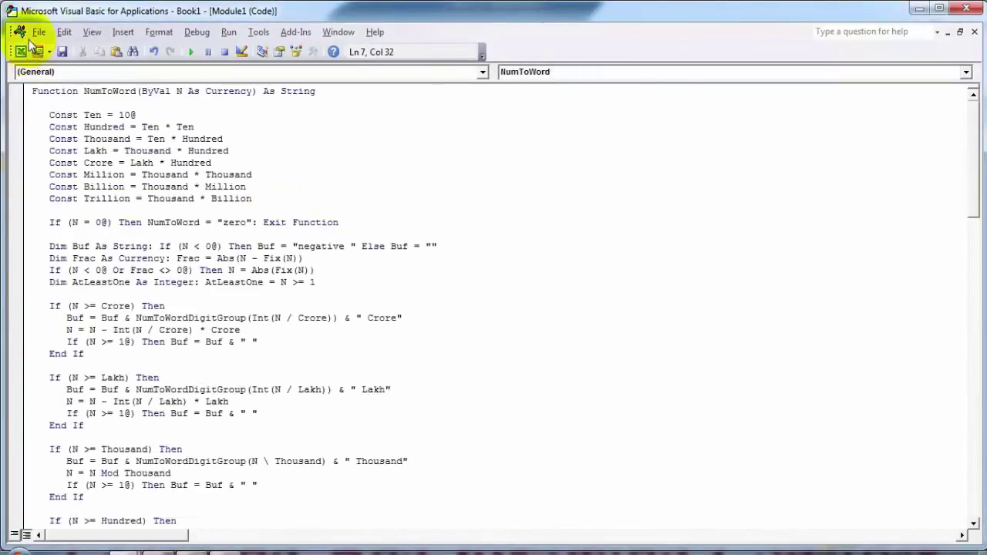
{"action": "left_click", "coordinate": [36, 33]}
- Save the workbook as NumToWord with the Excel Add-In (*.xlam) file type
{"action": "left_click", "coordinate": [54, 47]}
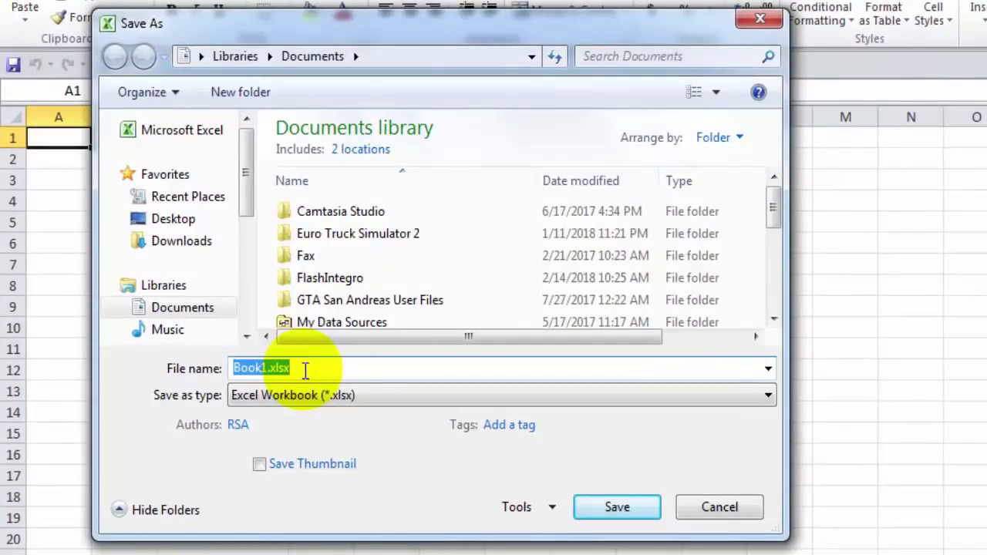
{"action": "left_click", "coordinate": [305, 371]}
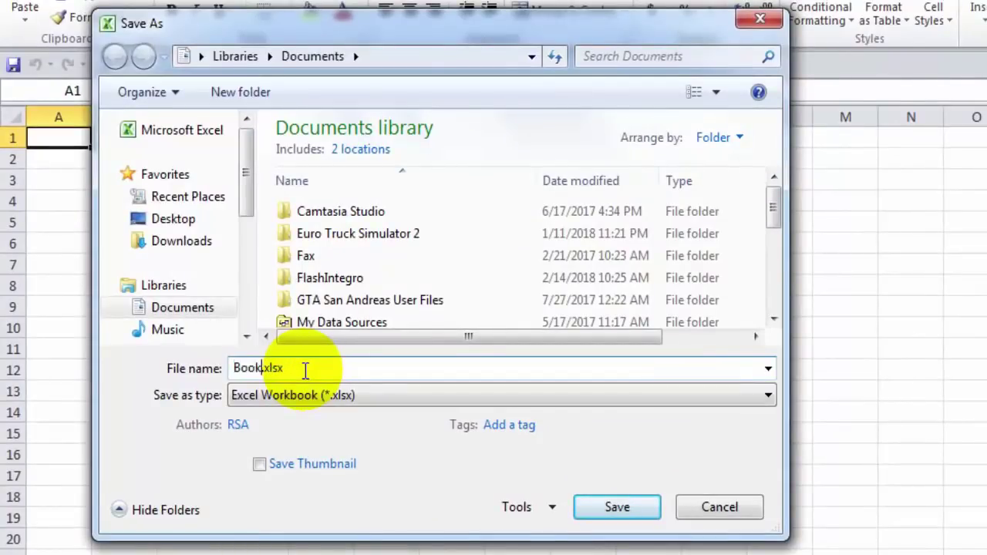
{"action": "type", "text": "NumToWord"}
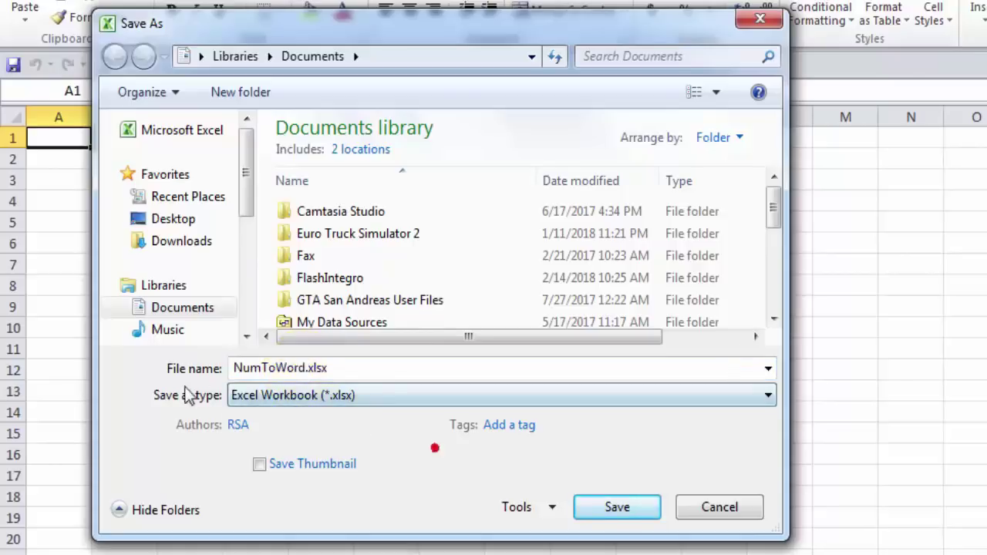
{"action": "left_click", "coordinate": [515, 396]}
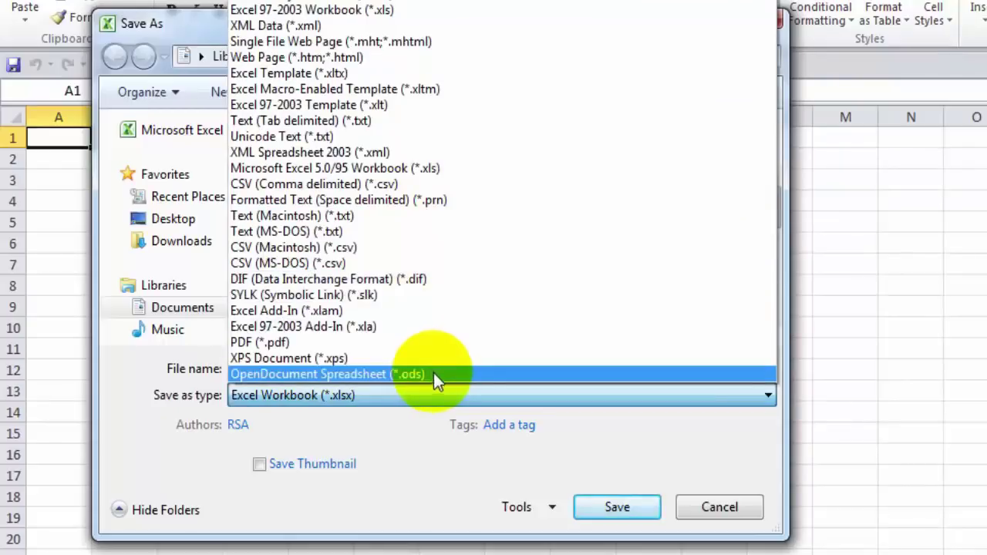
{"action": "left_click", "coordinate": [426, 313]}
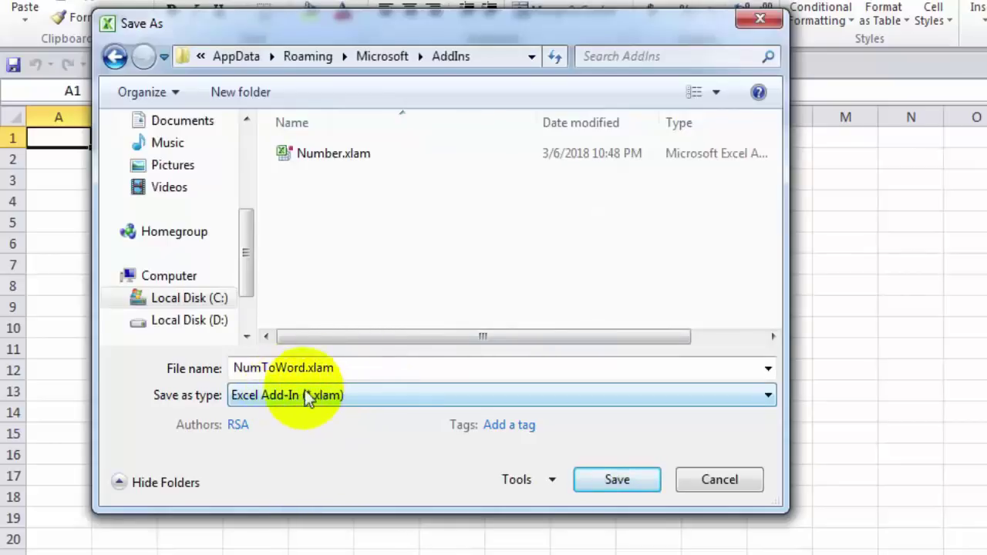
- Choose the Desktop as the destination for NumToWord.xlam and save the add-in there
{"action": "scroll", "coordinate": [246, 251], "scroll_direction": "down", "scroll_amount": 1}
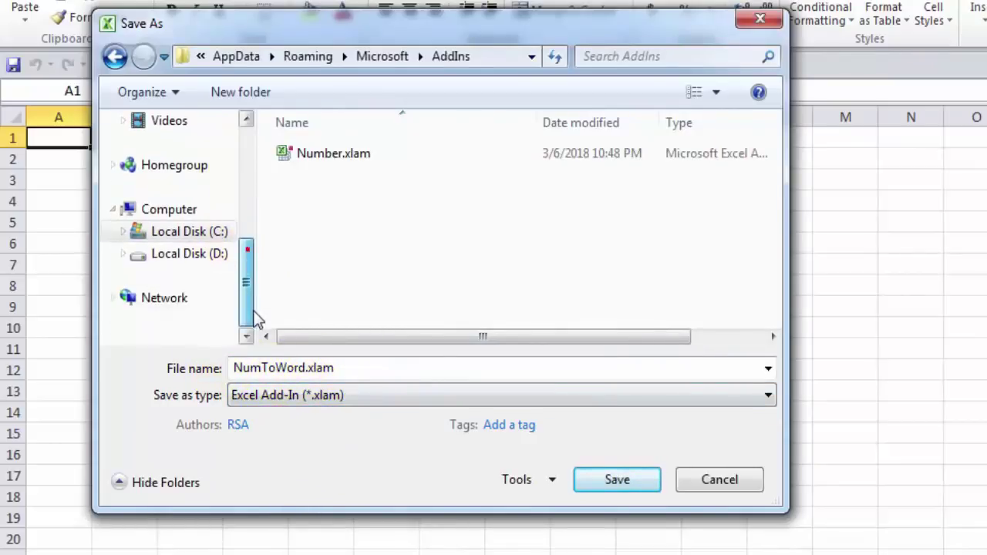
{"action": "left_click", "coordinate": [212, 255]}
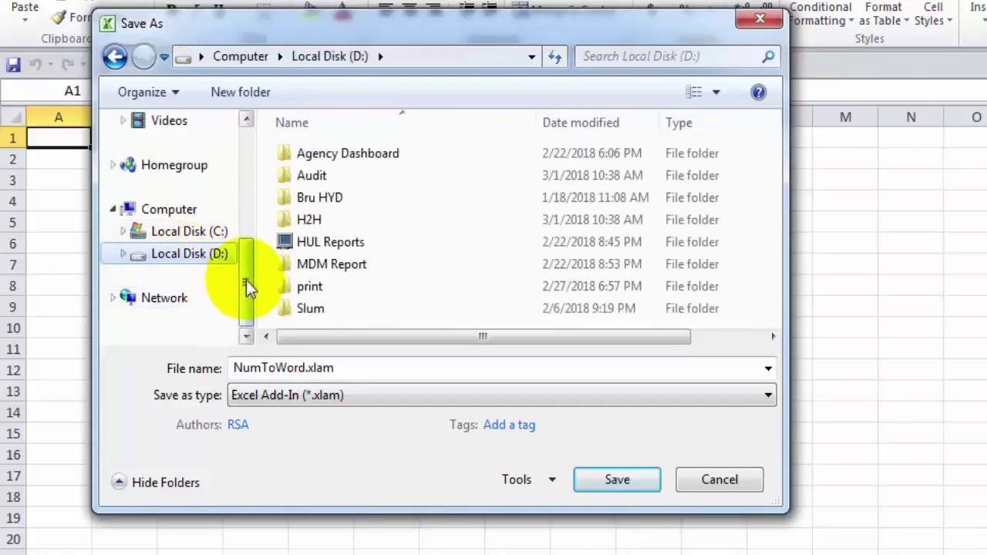
{"action": "left_click_drag", "start_coordinate": [247, 281], "coordinate": [242, 205]}
{"action": "left_click", "coordinate": [210, 209]}
{"action": "left_click", "coordinate": [203, 192]}
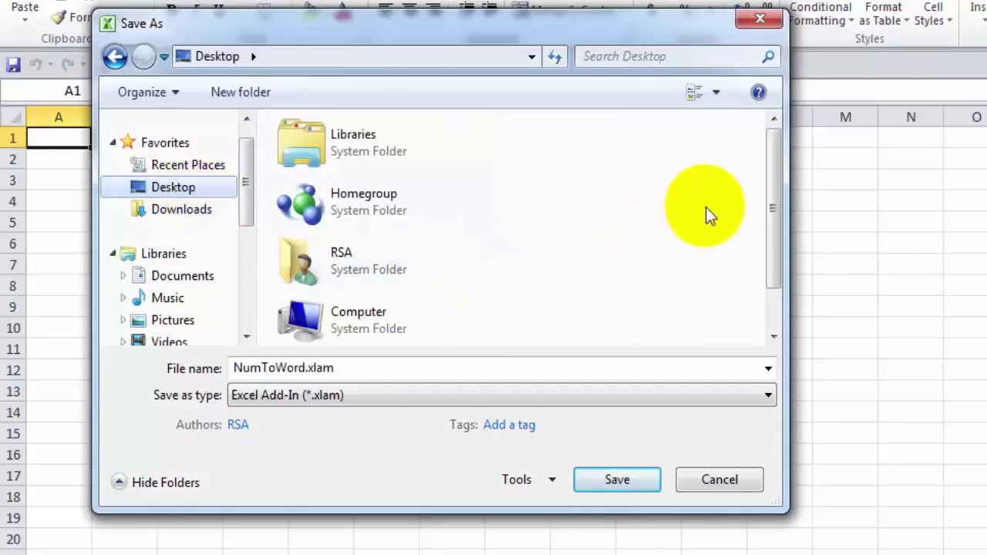
{"action": "left_click_drag", "start_coordinate": [773, 199], "coordinate": [775, 246]}
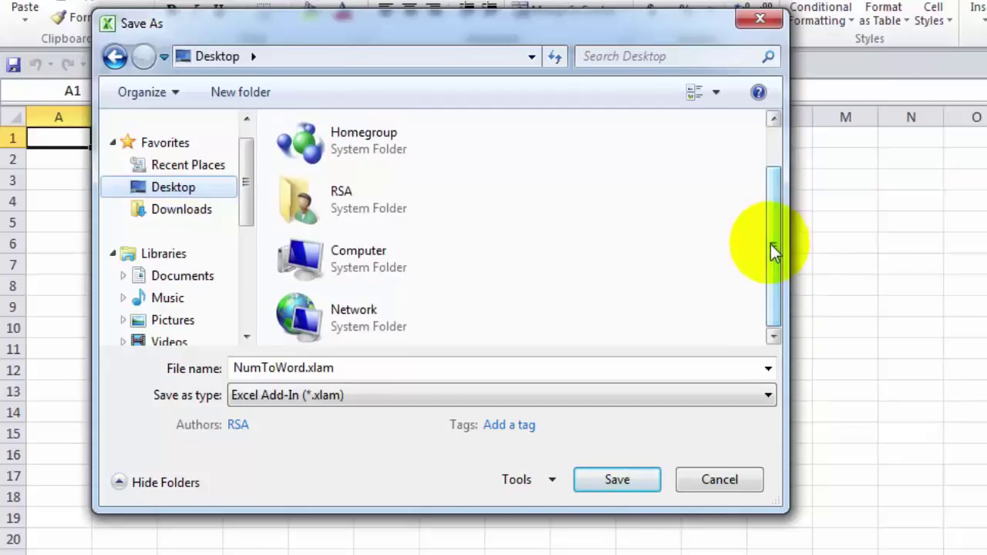
{"action": "double_click", "coordinate": [544, 373]}
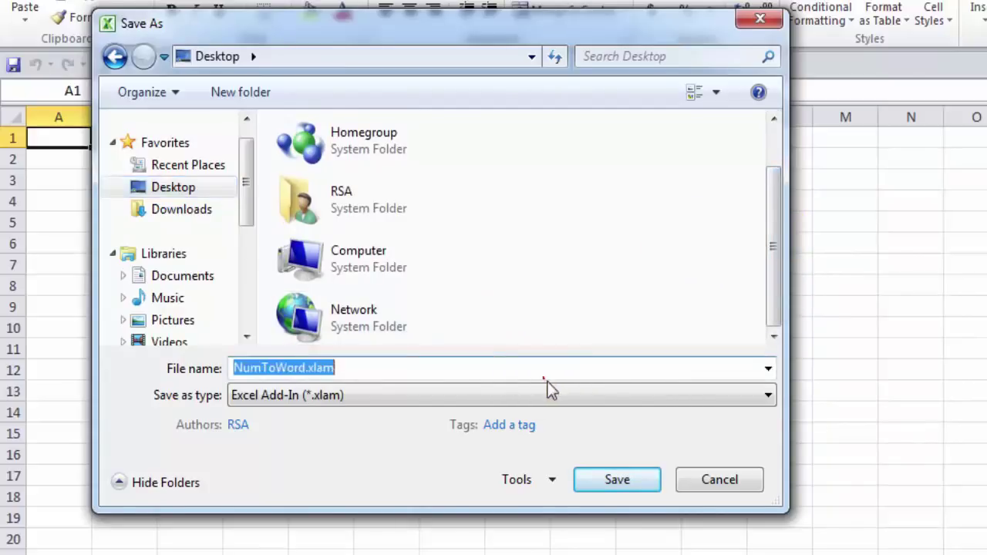
{"action": "left_click", "coordinate": [191, 189]}
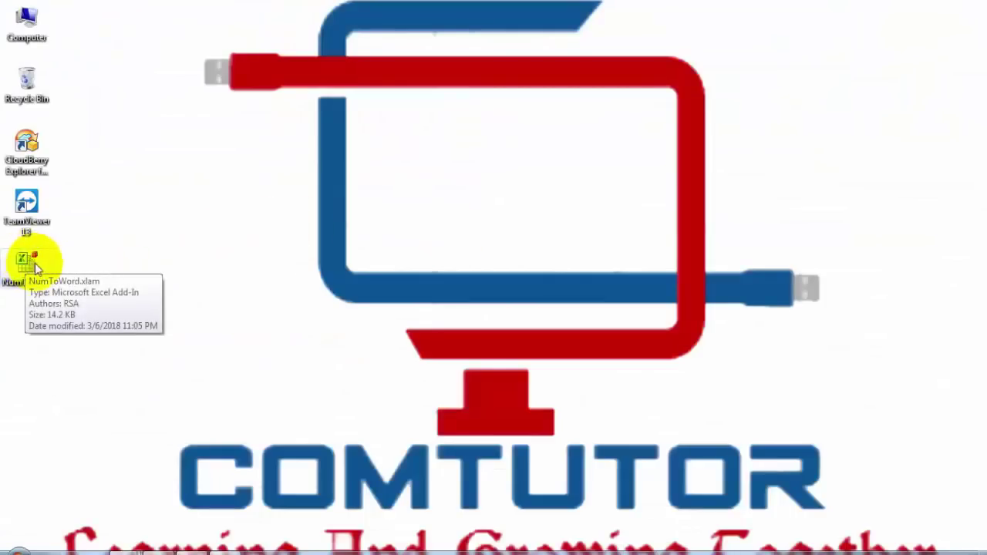
- Close Excel without saving Book1, relaunch it with a new workbook, and go to the File view
{"action": "mouse_move", "coordinate": [171, 546]}
{"action": "left_click", "coordinate": [249, 496]}
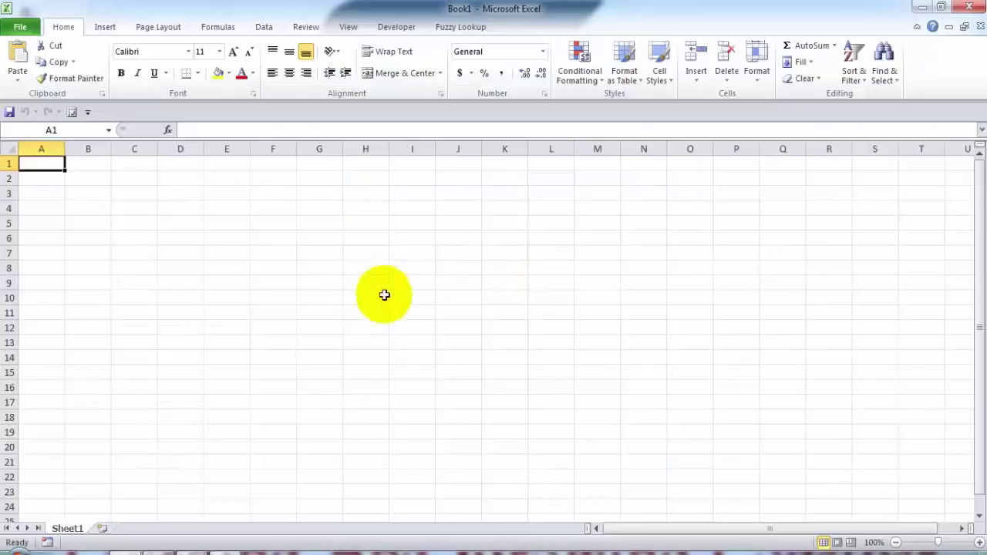
{"action": "left_click", "coordinate": [970, 7]}
{"action": "left_click", "coordinate": [496, 311]}
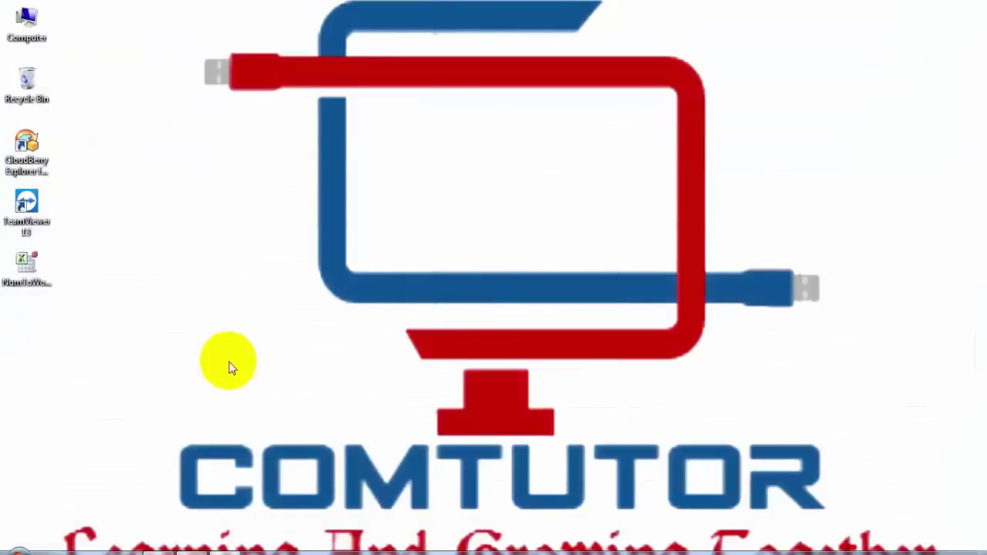
{"action": "left_click", "coordinate": [125, 552]}
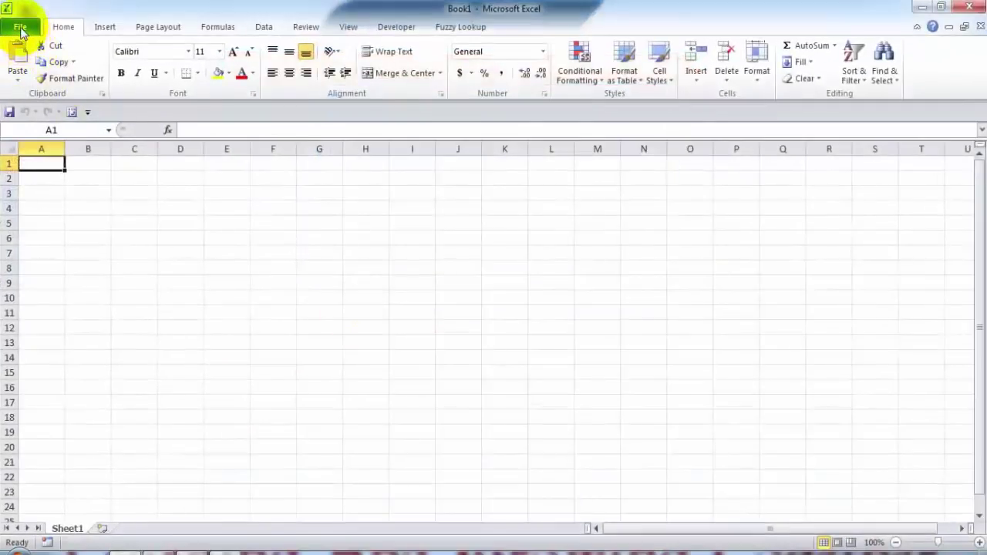
{"action": "left_click", "coordinate": [21, 29]}
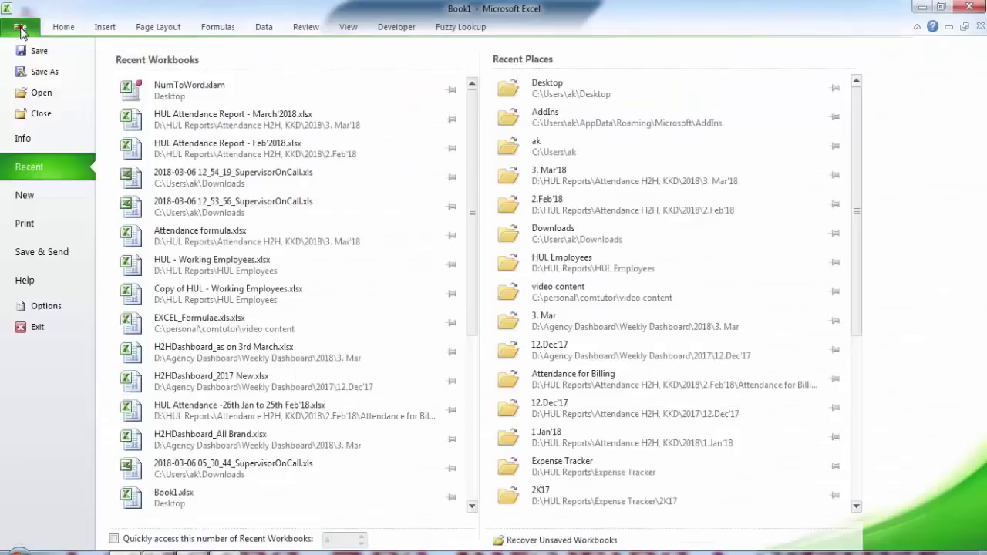
- In Excel Options under Add-ins, manage the Excel Add-ins type
{"action": "left_click", "coordinate": [45, 309]}
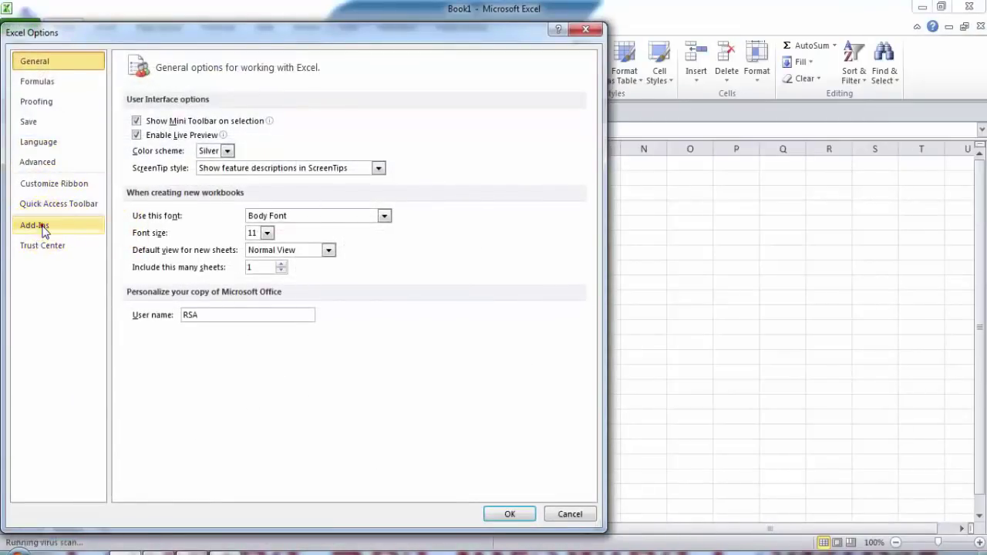
{"action": "left_click", "coordinate": [41, 227]}
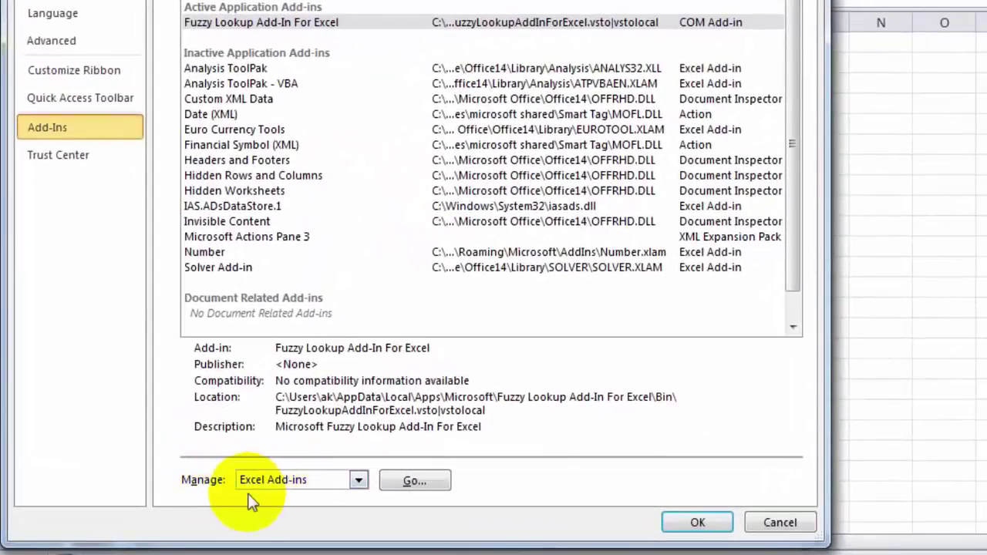
{"action": "left_click", "coordinate": [345, 485]}
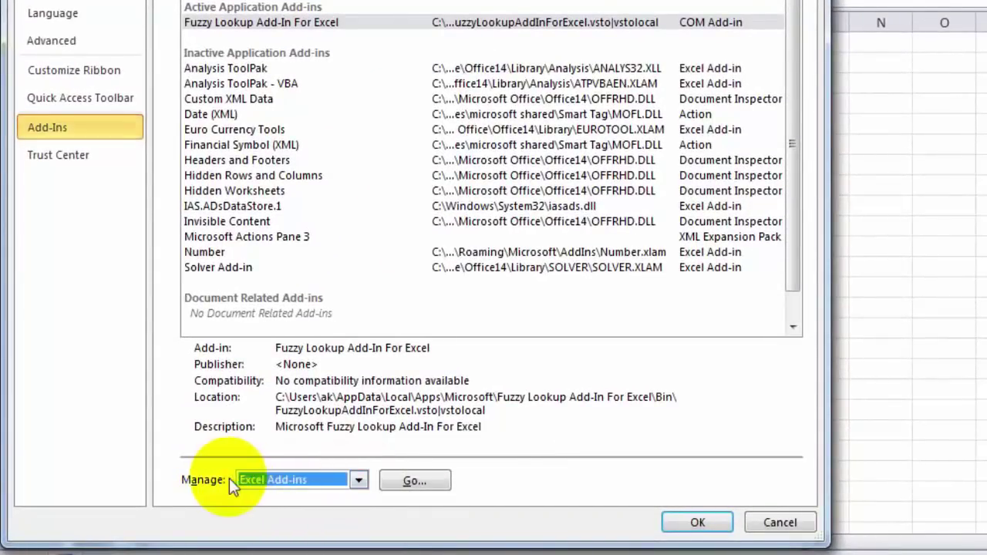
{"action": "left_click", "coordinate": [357, 481]}
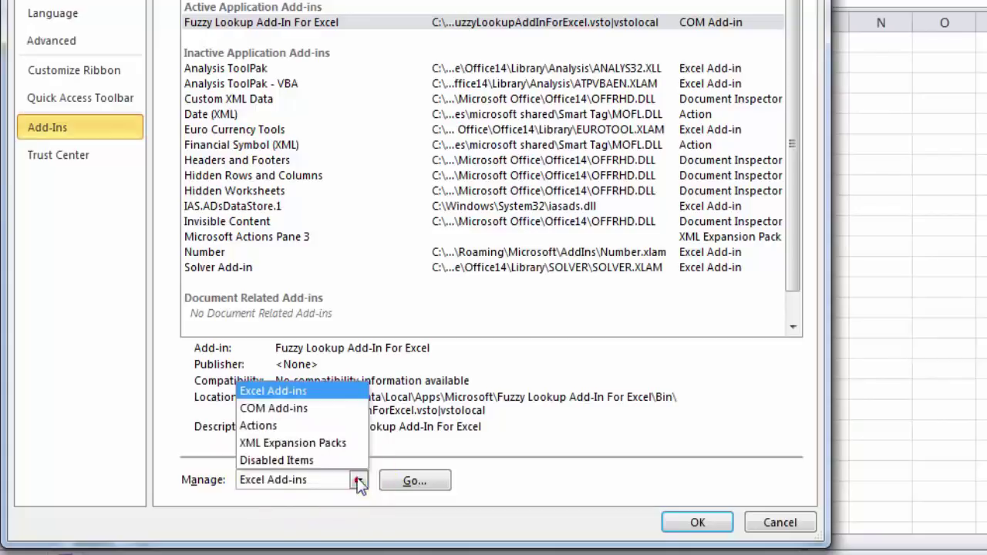
{"action": "left_click", "coordinate": [310, 393]}
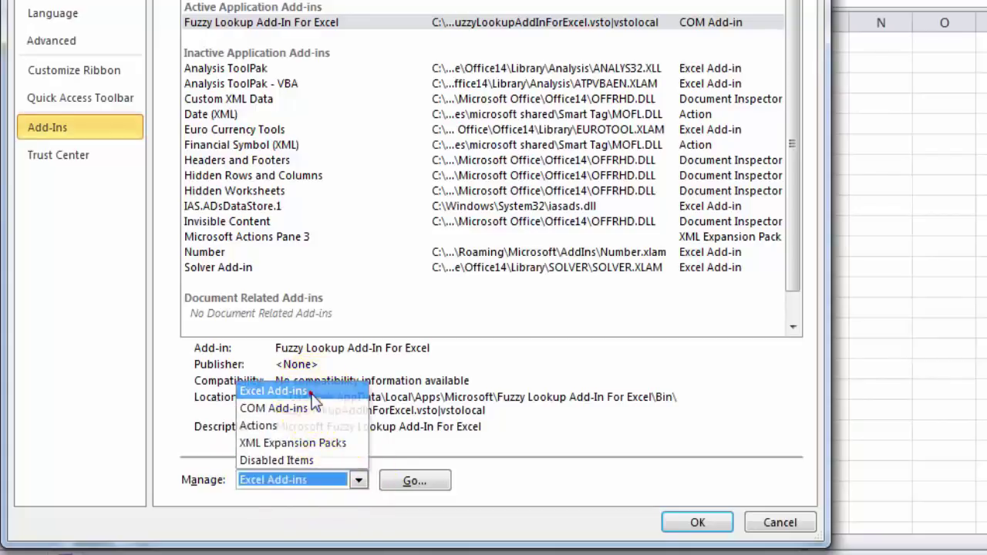
{"action": "left_click", "coordinate": [416, 481]}
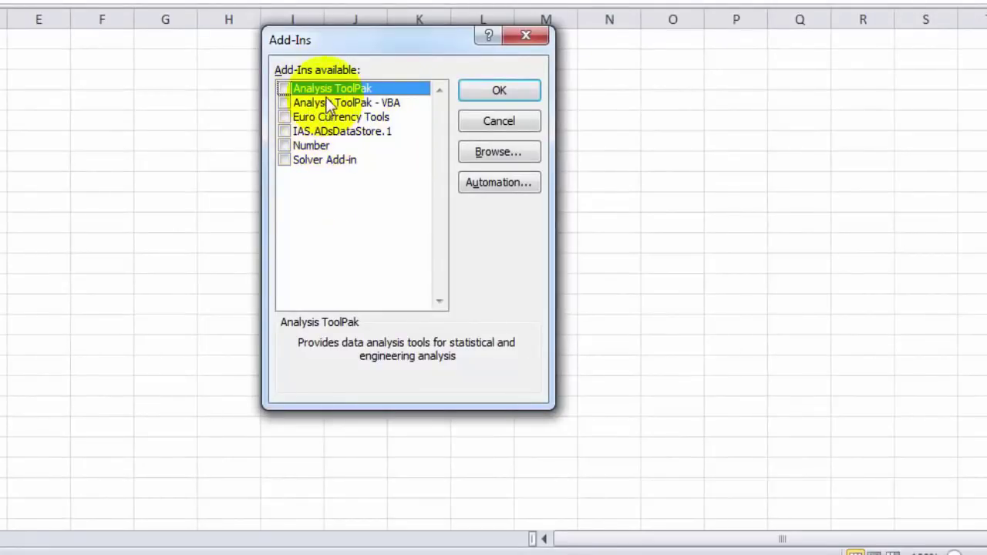
- Add NumToWord.xlam from the Desktop and keep the Numtoword add-in ticked
{"action": "left_click", "coordinate": [510, 155]}
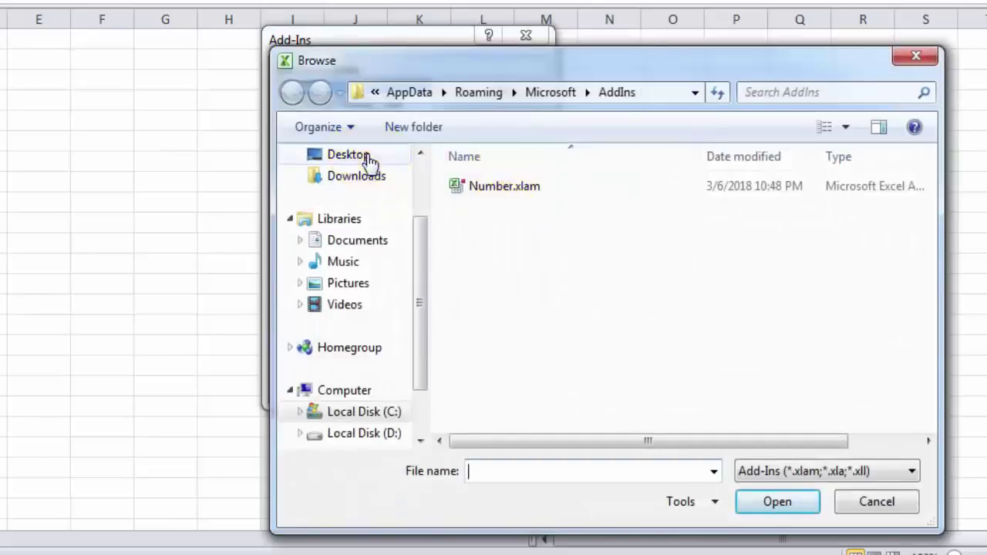
{"action": "left_click", "coordinate": [366, 155]}
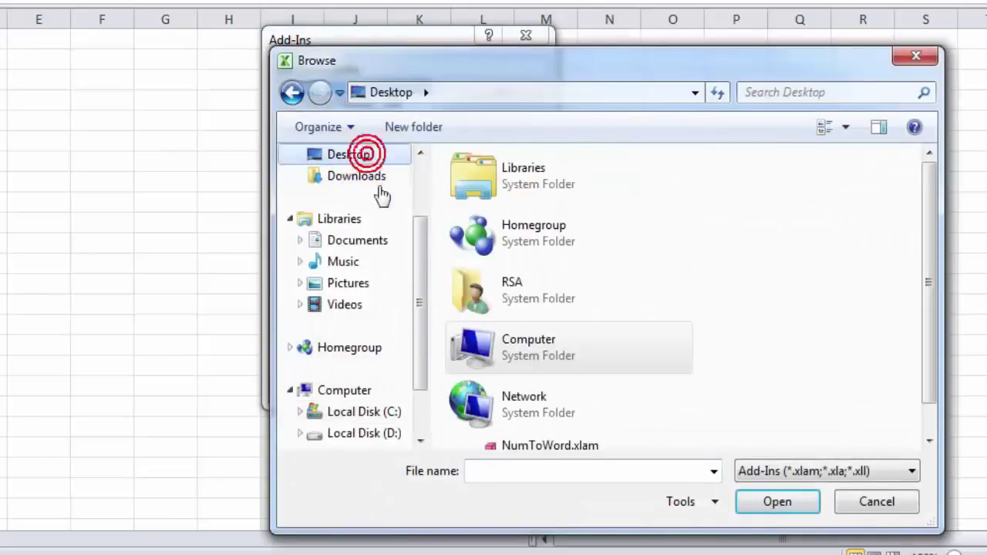
{"action": "scroll", "coordinate": [925, 206], "scroll_direction": "down", "scroll_amount": 1}
{"action": "left_click", "coordinate": [524, 424]}
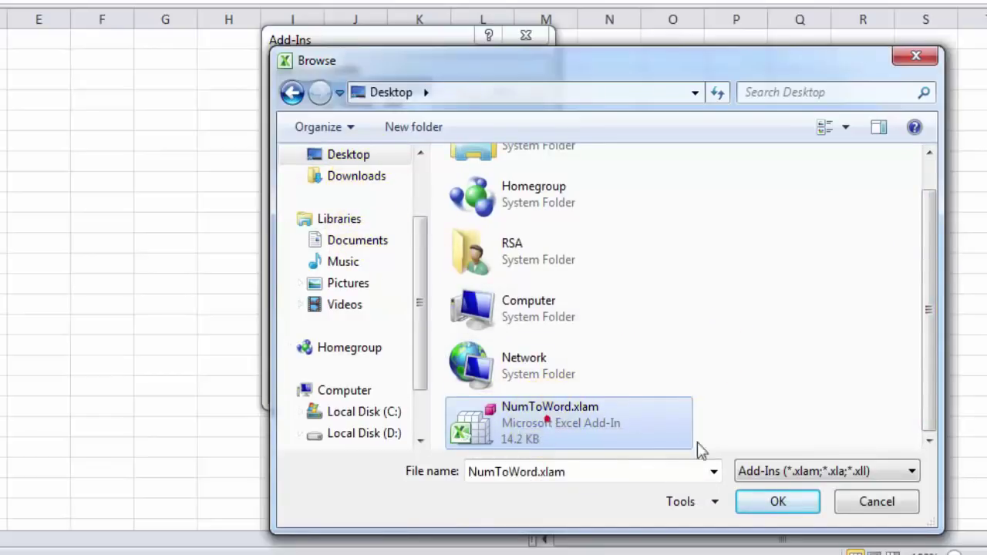
{"action": "left_click", "coordinate": [776, 502]}
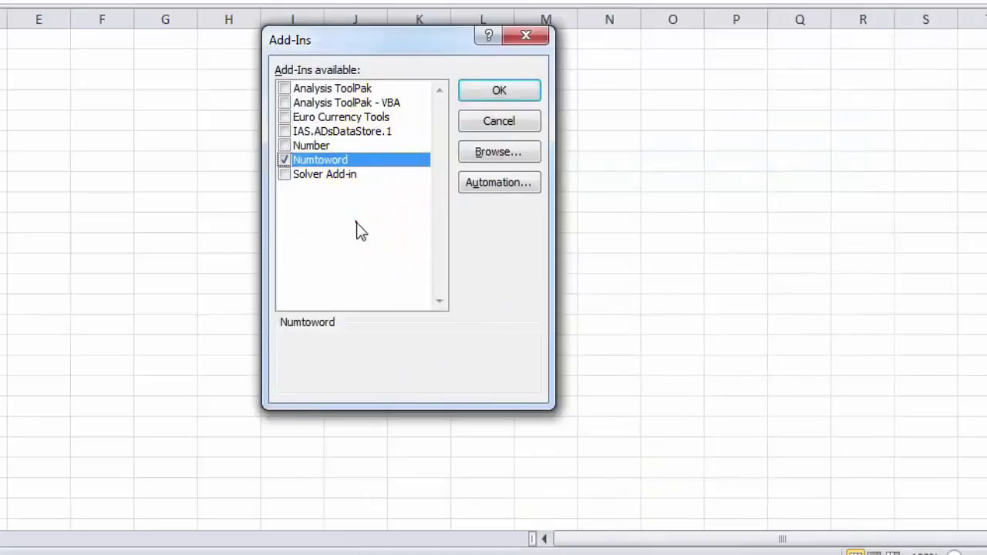
{"action": "left_click", "coordinate": [286, 160]}
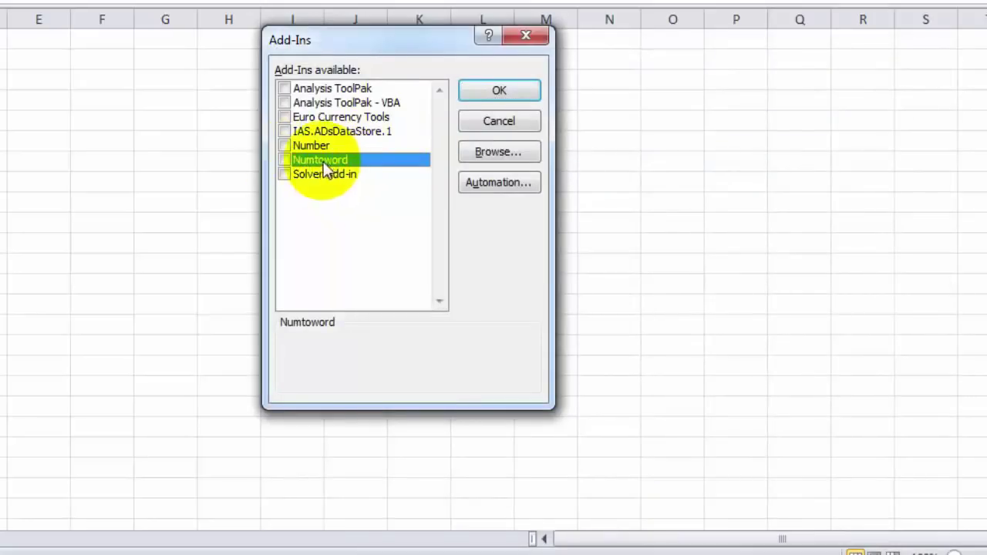
{"action": "left_click", "coordinate": [285, 161]}
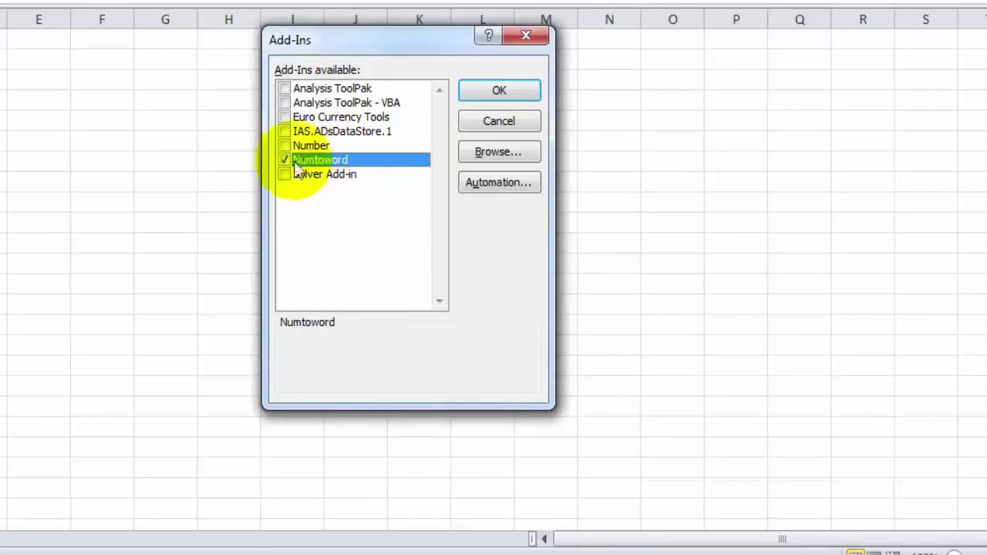
{"action": "left_click", "coordinate": [494, 92]}
{"action": "left_click", "coordinate": [361, 135]}
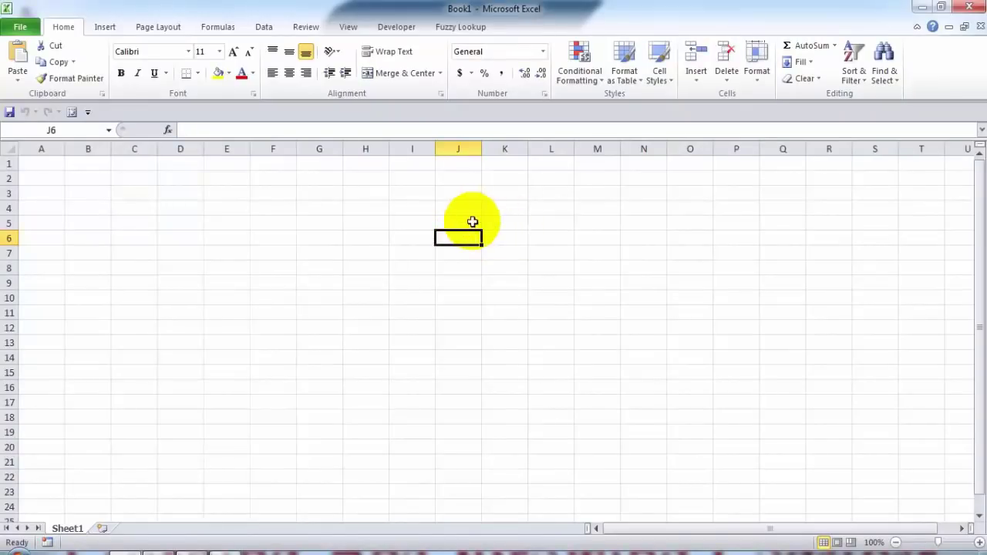
- Enter =RANDBETWEEN(20,345678) in cell E5
{"action": "left_click", "coordinate": [970, 10]}
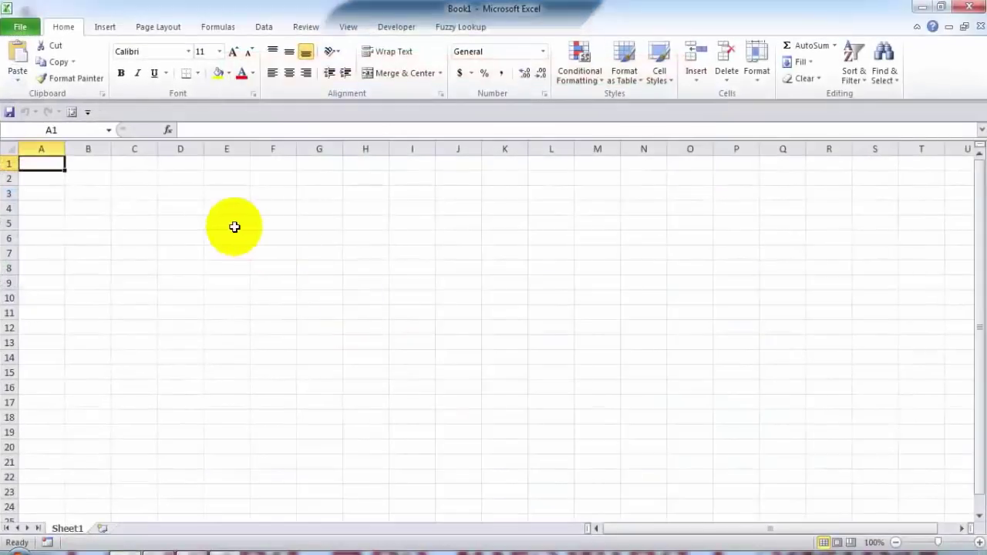
{"action": "left_click", "coordinate": [234, 226]}
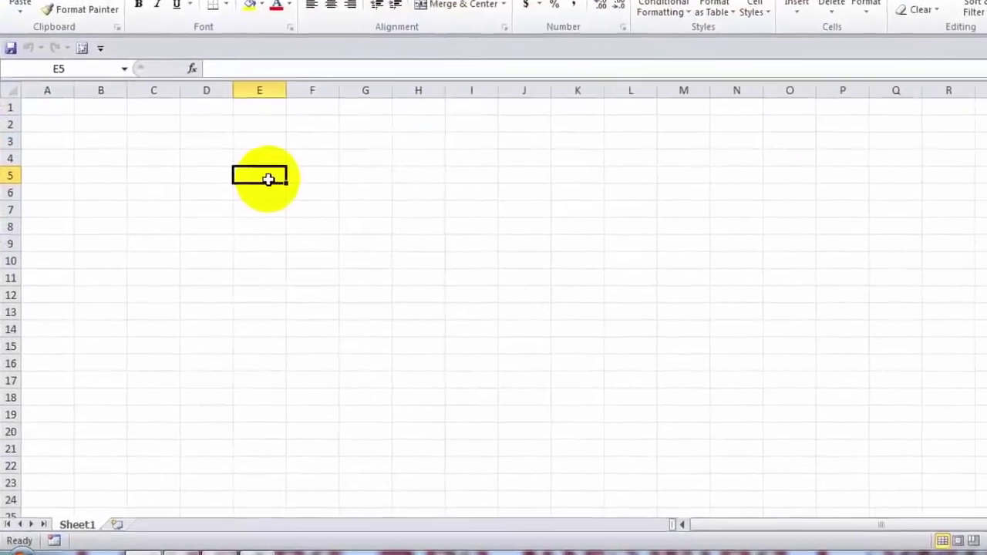
{"action": "type", "text": "=rand"}
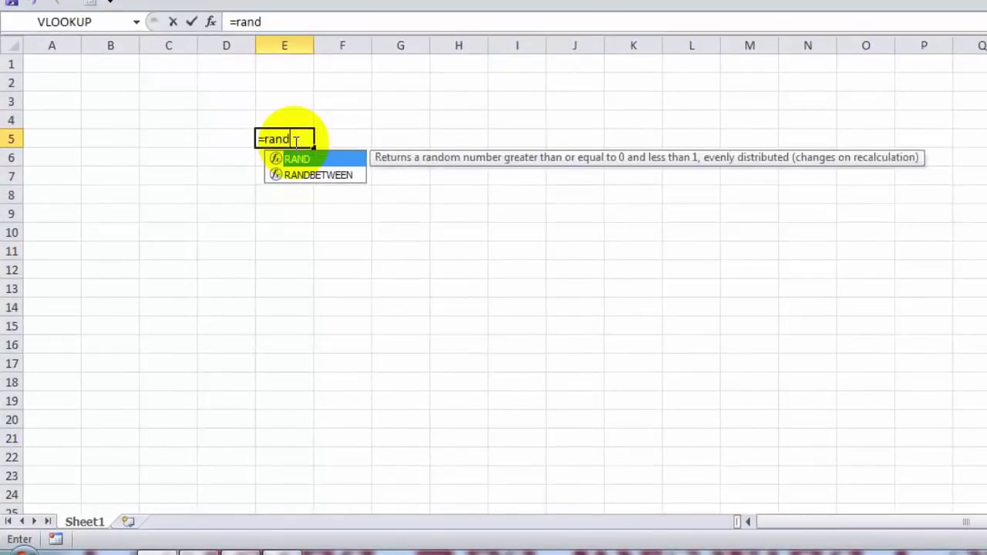
{"action": "key", "text": "Down"}
{"action": "key", "text": "Tab"}
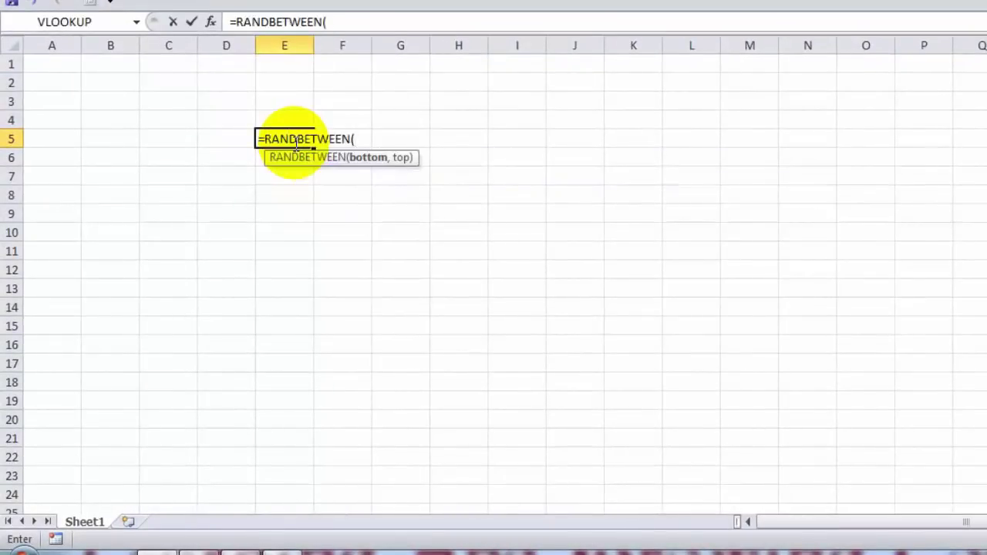
{"action": "type", "text": "20,"}
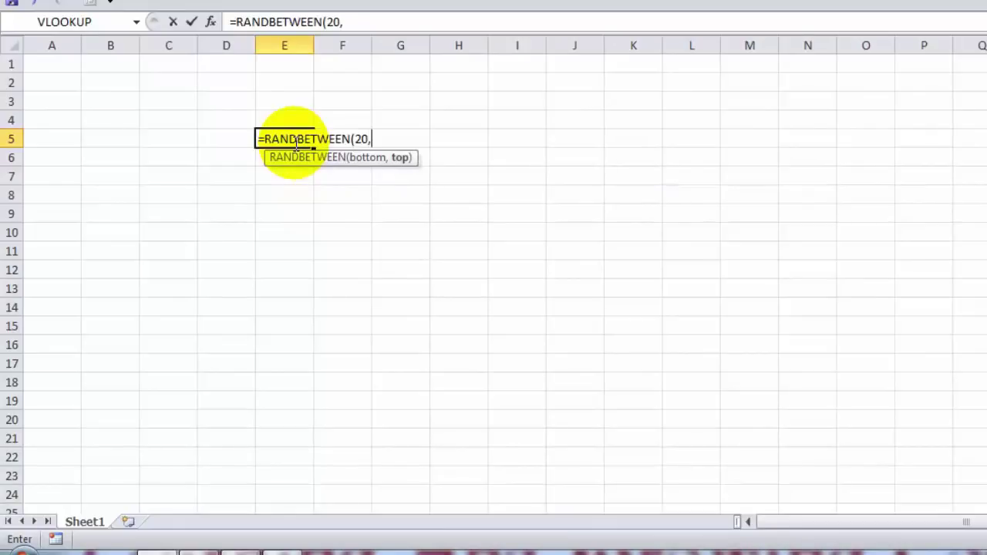
{"action": "type", "text": "345678"}
{"action": "key", "text": "ctrl+Return"}
- Fill the random formula down to E15 and paste the range back as fixed values
{"action": "key", "text": "shift+Down"}
{"action": "key", "text": "shift+Down"}
{"action": "key", "text": "shift+Down"}
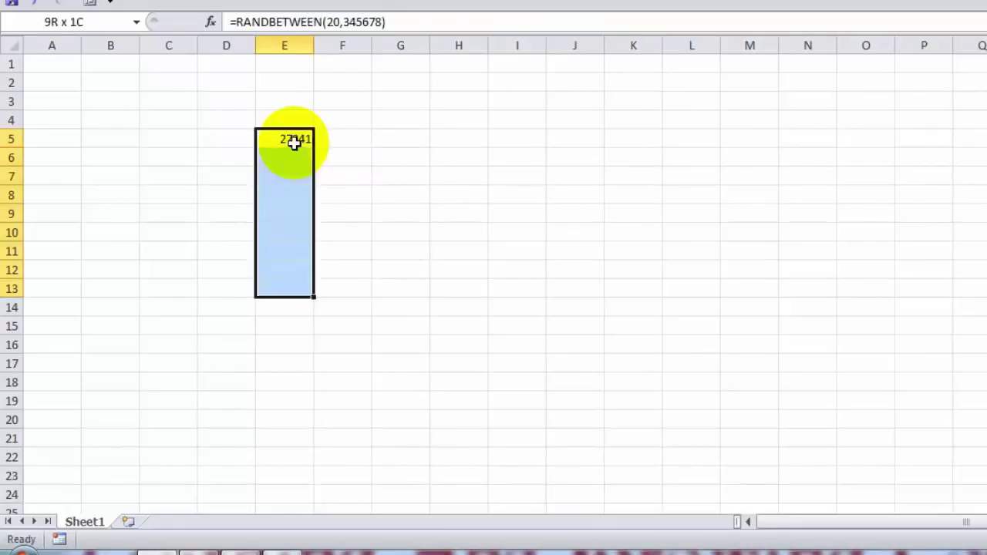
{"action": "key", "text": "shift+Down"}
{"action": "key", "text": "shift+Down"}
{"action": "key", "text": "ctrl+d"}
{"action": "key", "text": "ctrl+c"}
{"action": "right_click", "coordinate": [294, 142]}
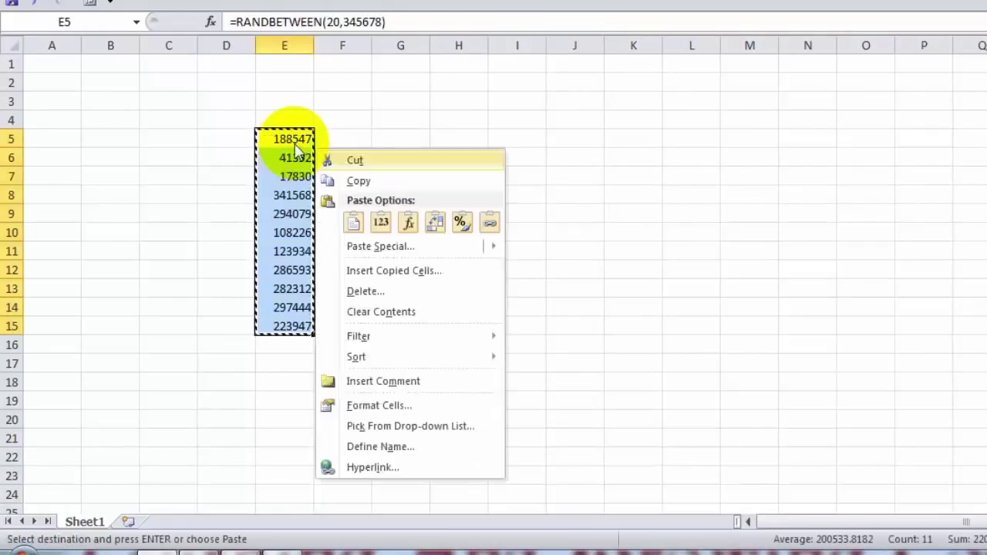
{"action": "left_click", "coordinate": [355, 220]}
{"action": "left_click", "coordinate": [348, 136]}
- Enter =NumToWord(E5) in cell F5
{"action": "type", "text": "="}
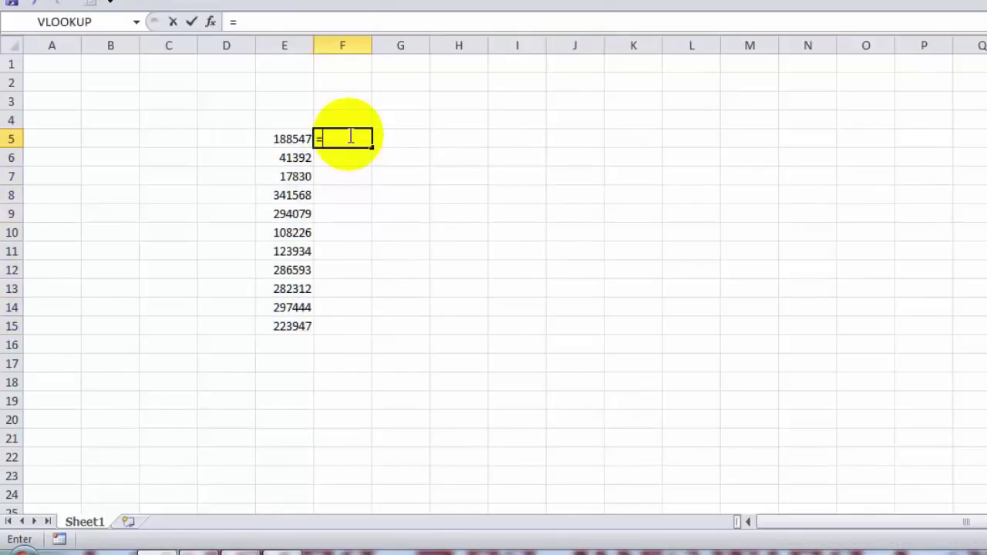
{"action": "type", "text": "num"}
{"action": "key", "text": "Tab"}
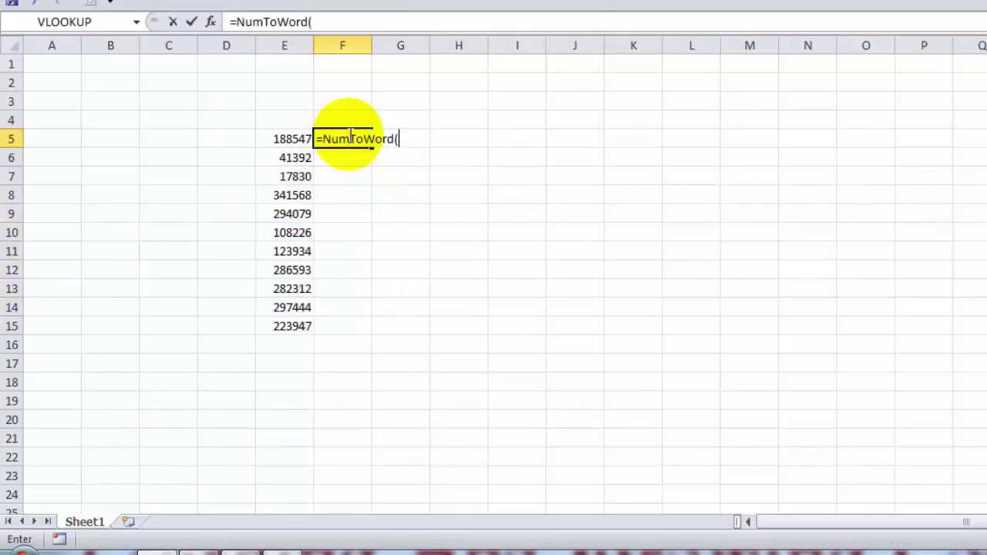
{"action": "key", "text": "Left"}
{"action": "key", "text": "ctrl+shift+Down"}
{"action": "key", "text": "Up"}
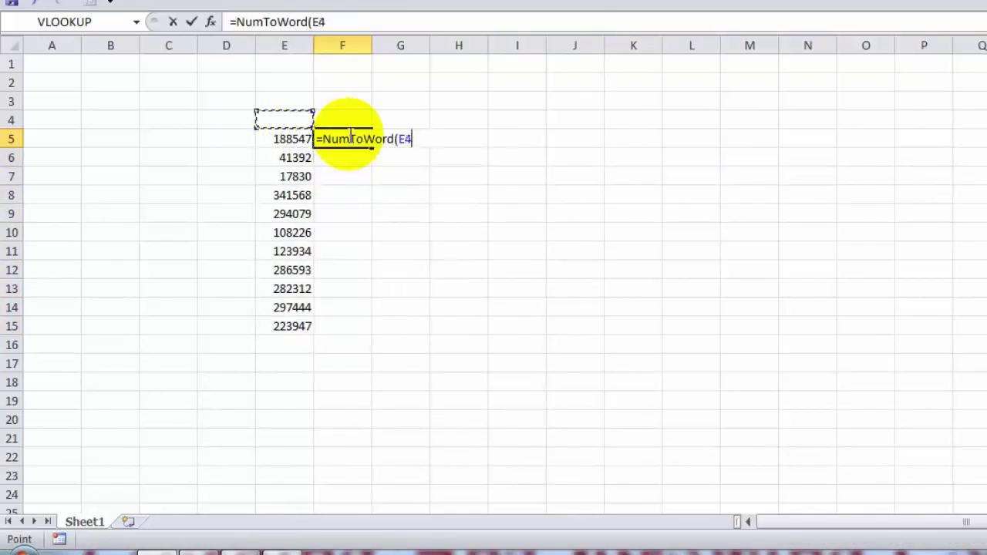
{"action": "key", "text": "Down"}
{"action": "key", "text": "Return"}
- Fill the NumToWord formula down to F15, check the results, and close the workbook
{"action": "left_click", "coordinate": [355, 141]}
{"action": "key", "text": "ctrl+shift+Down"}
{"action": "key", "text": "ctrl+d"}
{"action": "key", "text": "Down"}
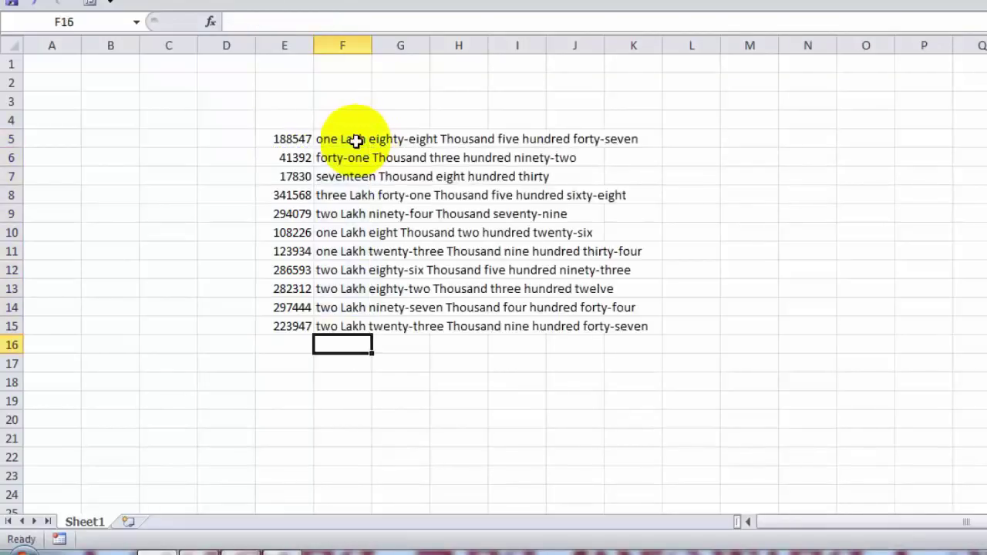
{"action": "left_click", "coordinate": [355, 141]}
{"action": "key", "text": "Left"}
{"action": "key", "text": "Down"}
{"action": "key", "text": "Up"}
{"action": "key", "text": "ctrl+shift+Down"}
{"action": "key", "text": "Left"}
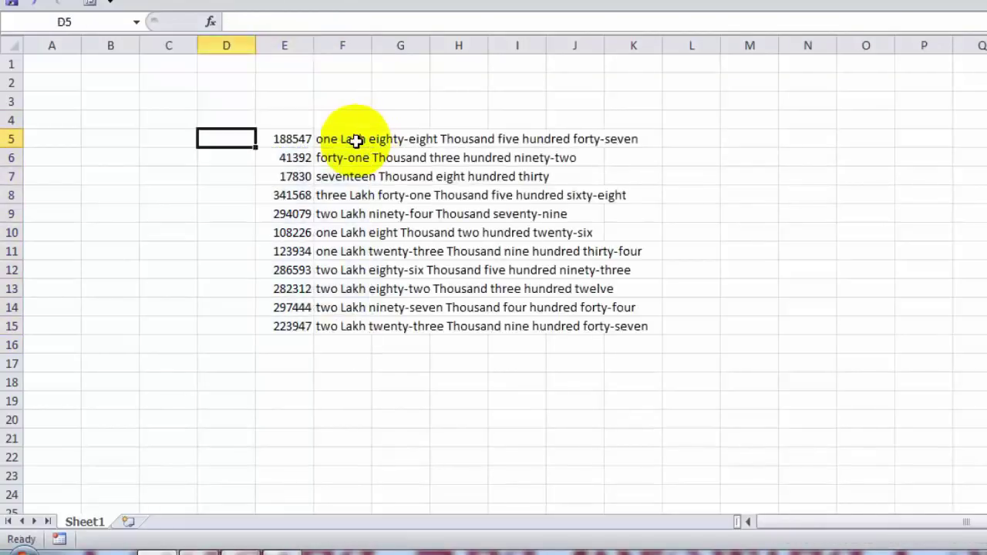
{"action": "key", "text": "Right"}
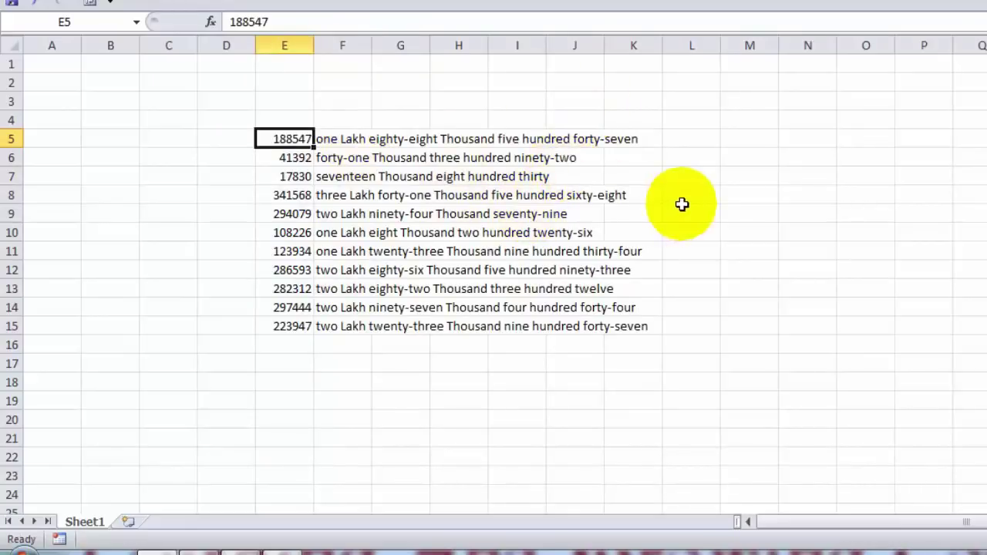
{"action": "left_click", "coordinate": [365, 118]}
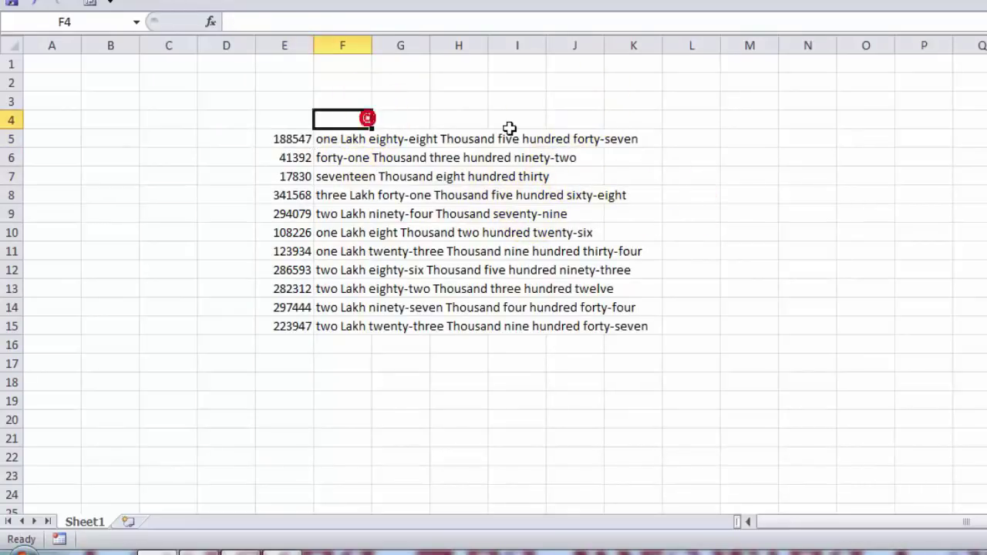
{"action": "key", "text": "alt+F4"}
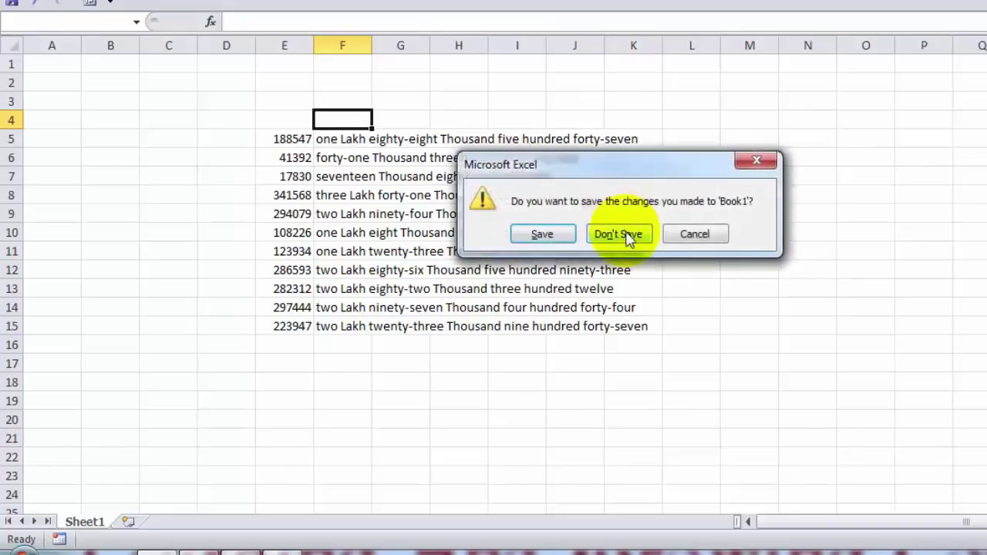
- Discard Book1, relaunch Excel, and confirm NumToWord is suggested in G5 before cancelling
{"action": "left_click", "coordinate": [626, 236]}
{"action": "left_click", "coordinate": [196, 549]}
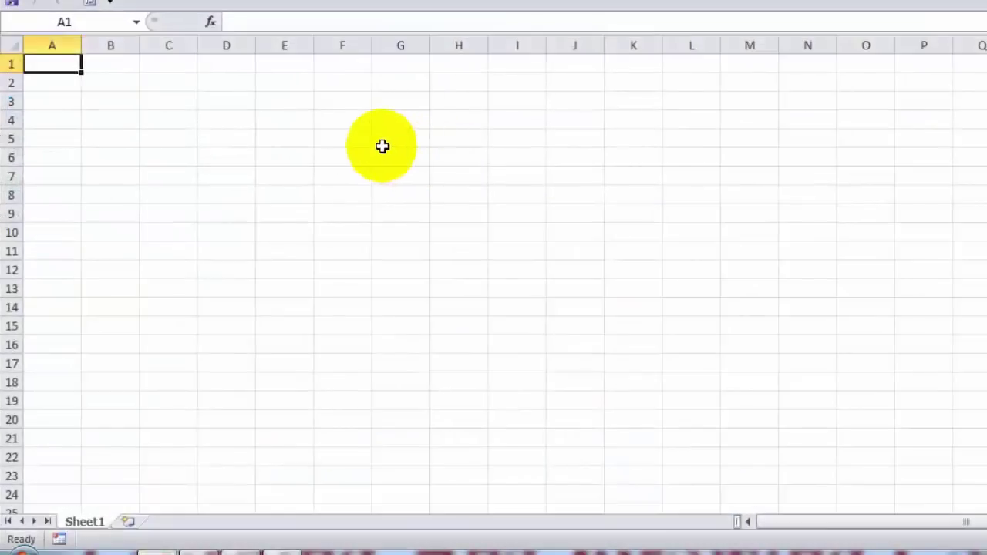
{"action": "left_click", "coordinate": [381, 142]}
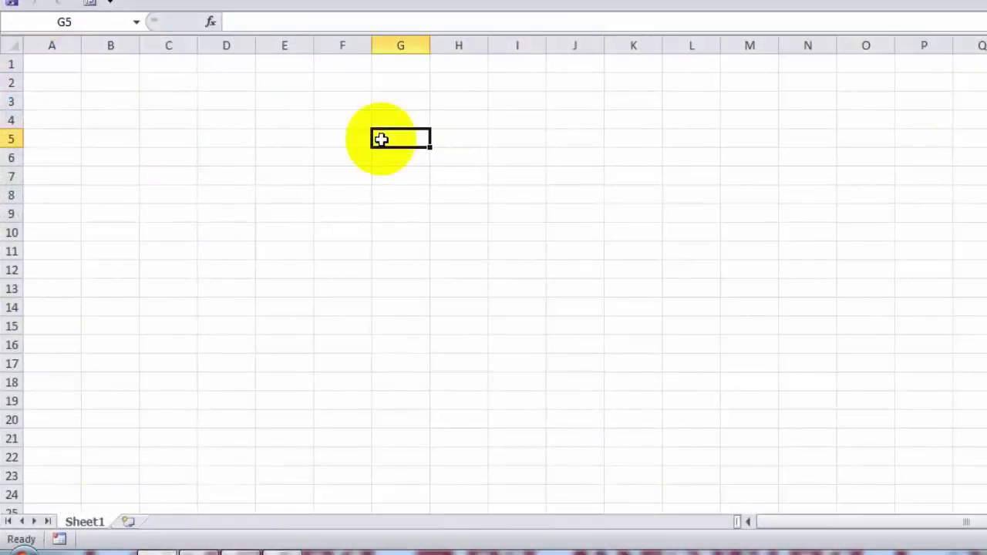
{"action": "type", "text": "=num"}
{"action": "key", "text": "Tab"}
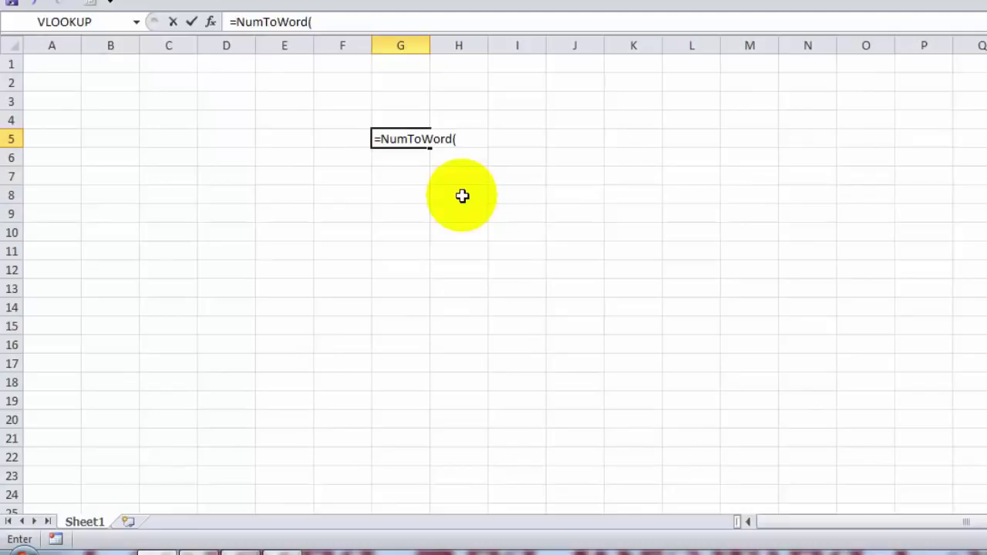
{"action": "key", "text": "Escape"}
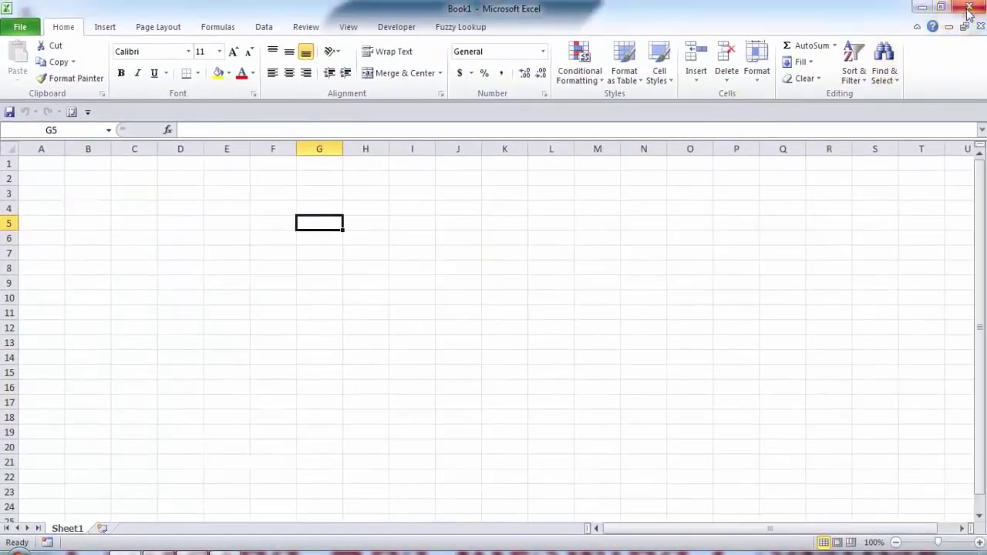
{"action": "left_click", "coordinate": [970, 6]}
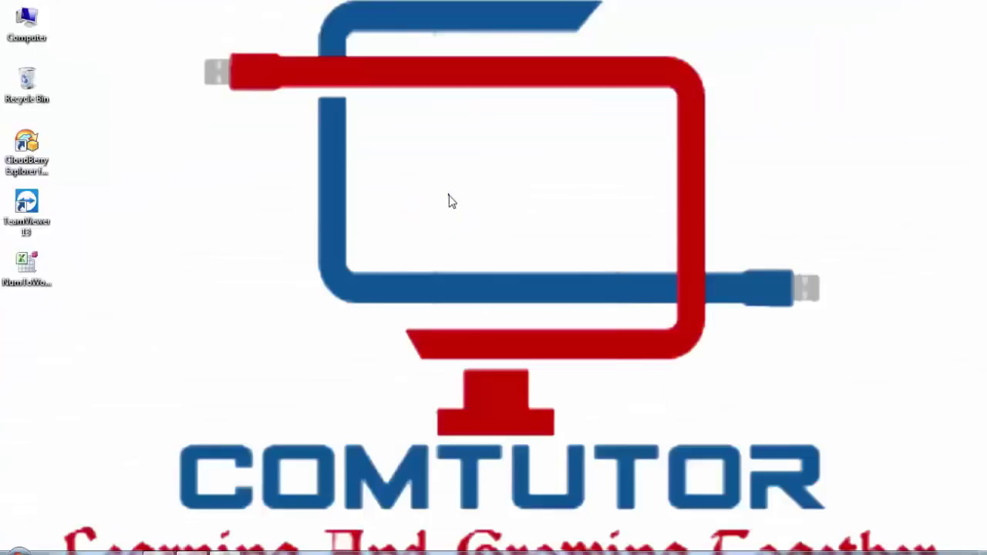
{"action": "right_click", "coordinate": [450, 199]}
{"action": "left_click", "coordinate": [478, 240]}
{"action": "left_click", "coordinate": [478, 241]}
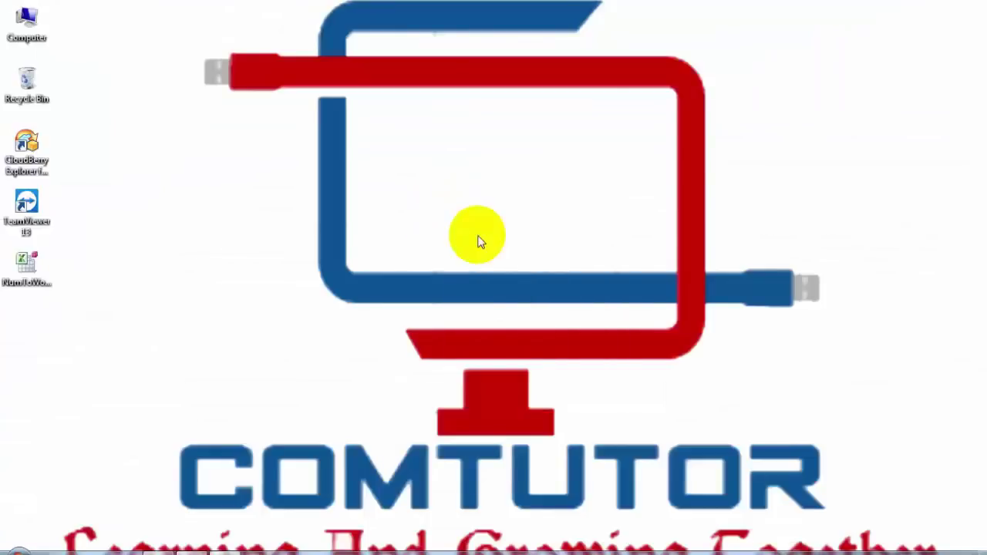